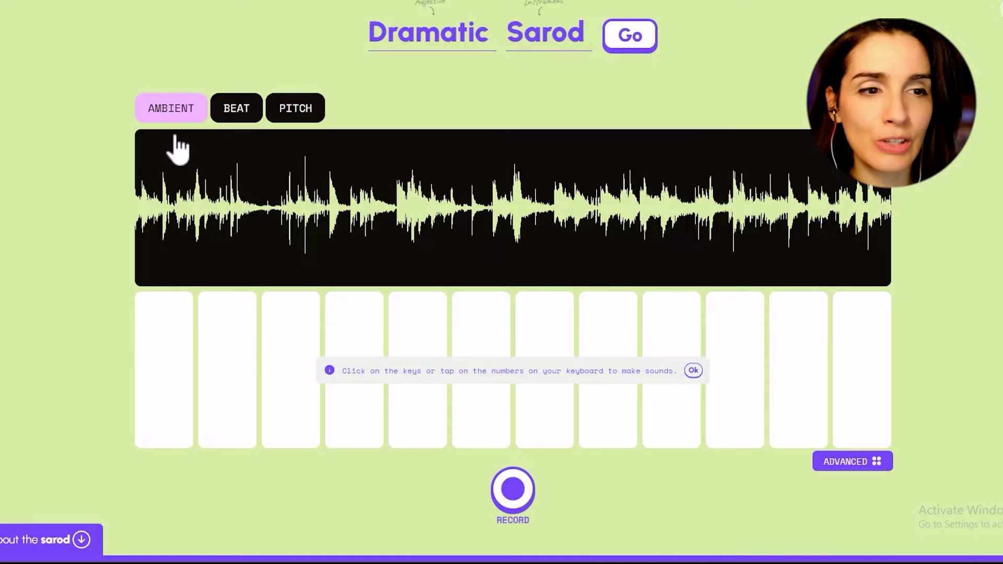
# Dismiss the tip and play the first and fifth ambient sound slices
pyautogui.click(183, 364)
pyautogui.click(183, 364)
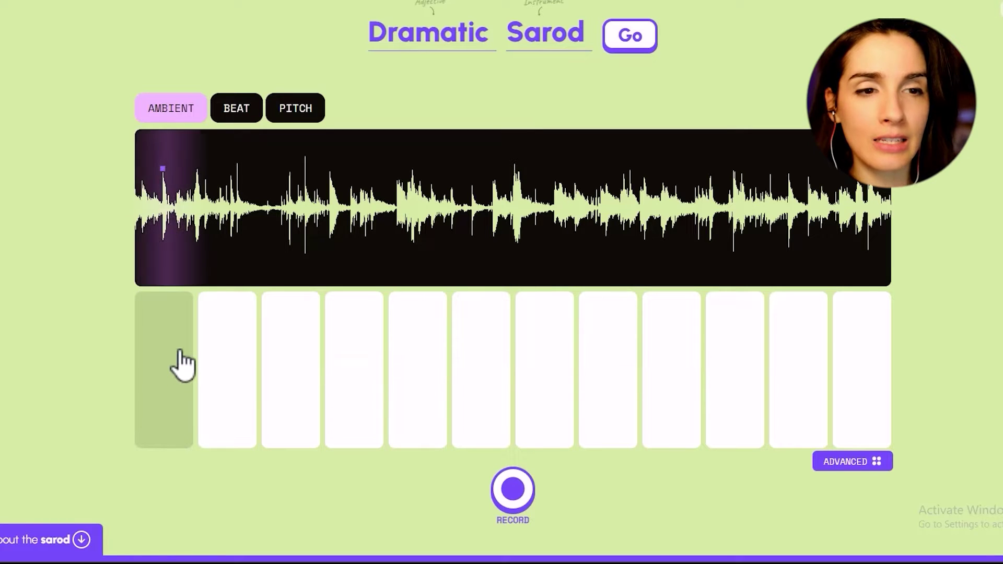
pyautogui.click(410, 366)
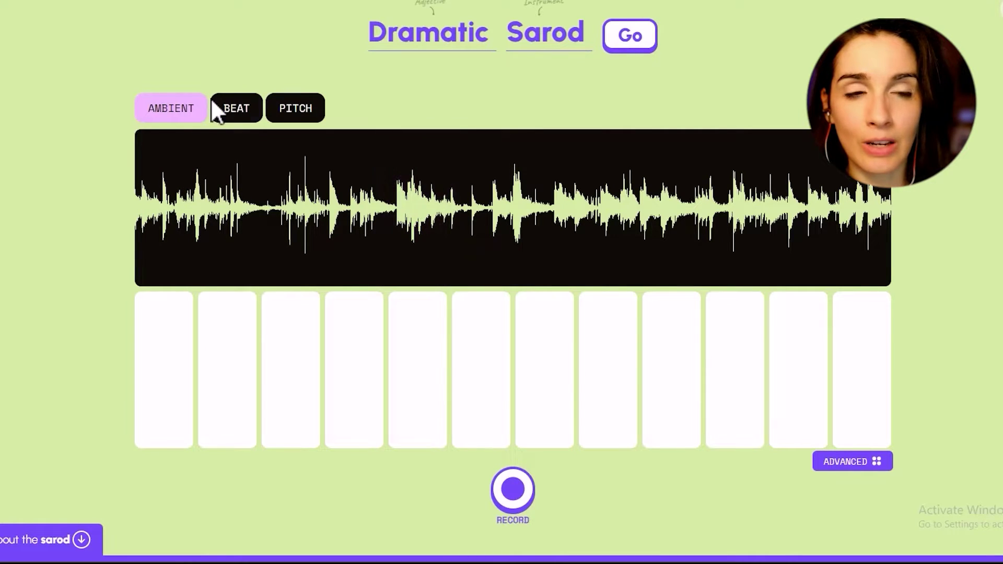
# Switch the sarod to Beat mode and tap the sixth, seventh, third, second, fifth and sixth pads
pyautogui.click(233, 115)
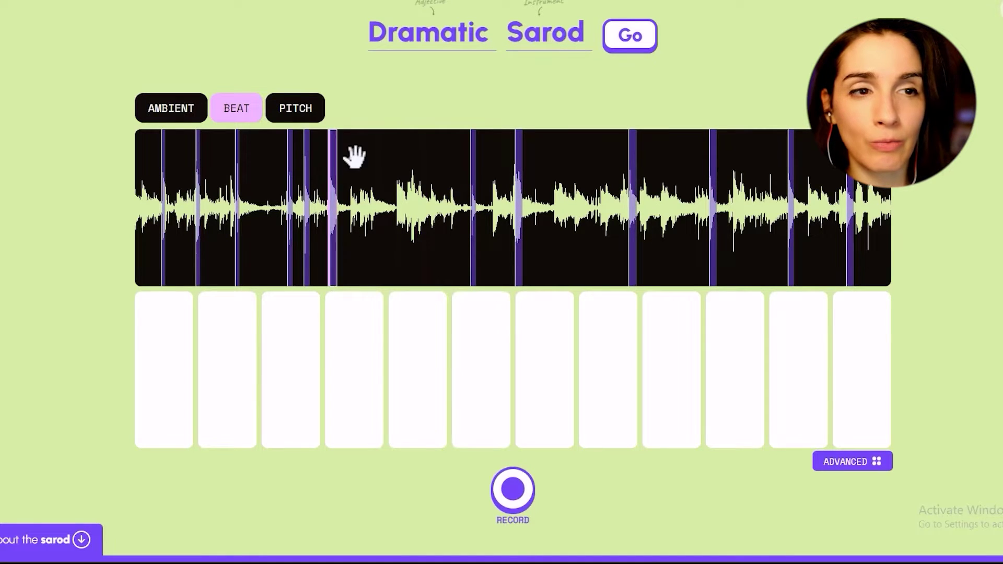
pyautogui.click(501, 379)
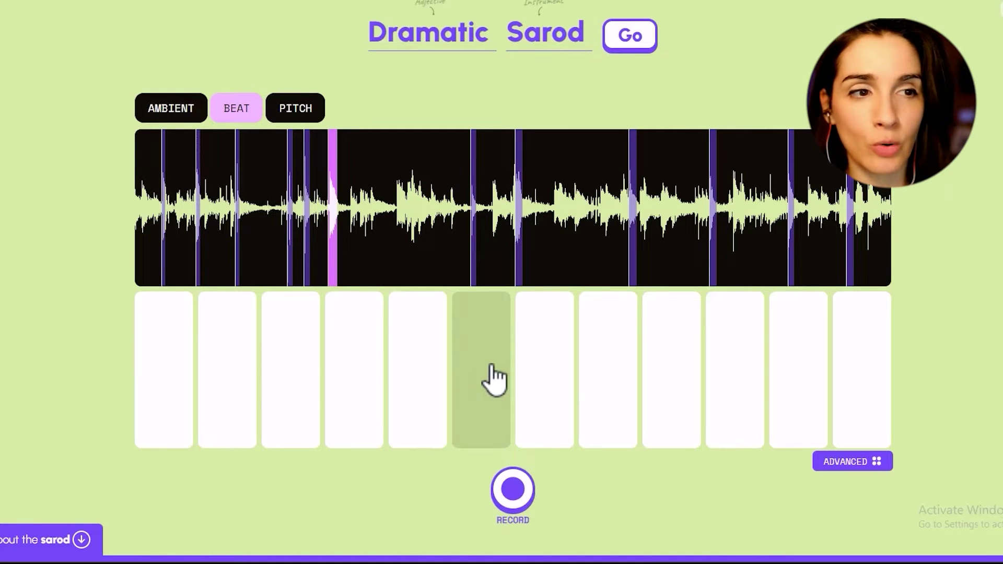
pyautogui.click(540, 376)
pyautogui.click(313, 372)
pyautogui.click(236, 381)
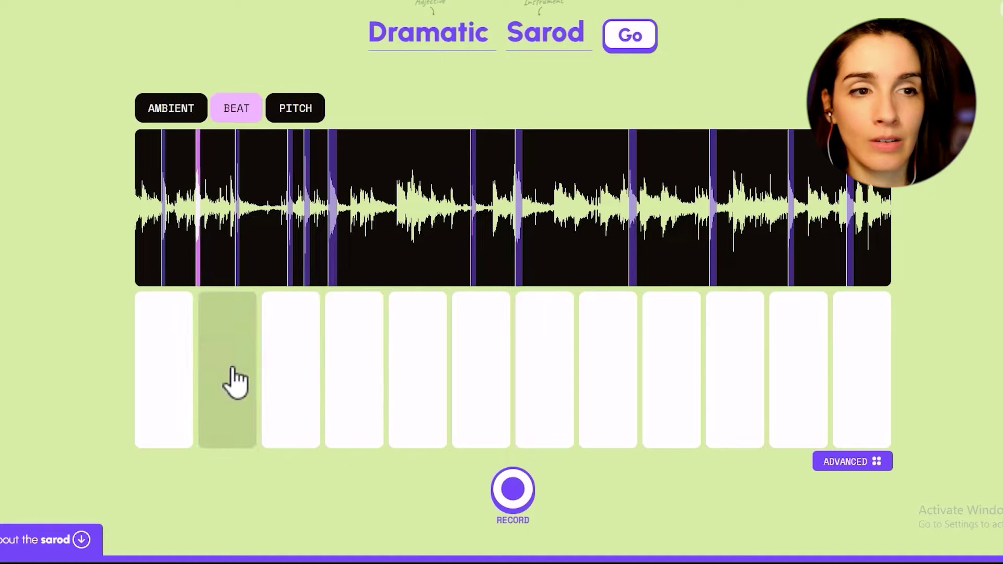
pyautogui.click(429, 367)
pyautogui.click(486, 368)
# Tap the seventh through eleventh beat pads, then switch to Pitch mode
pyautogui.click(546, 370)
pyautogui.click(609, 371)
pyautogui.click(646, 372)
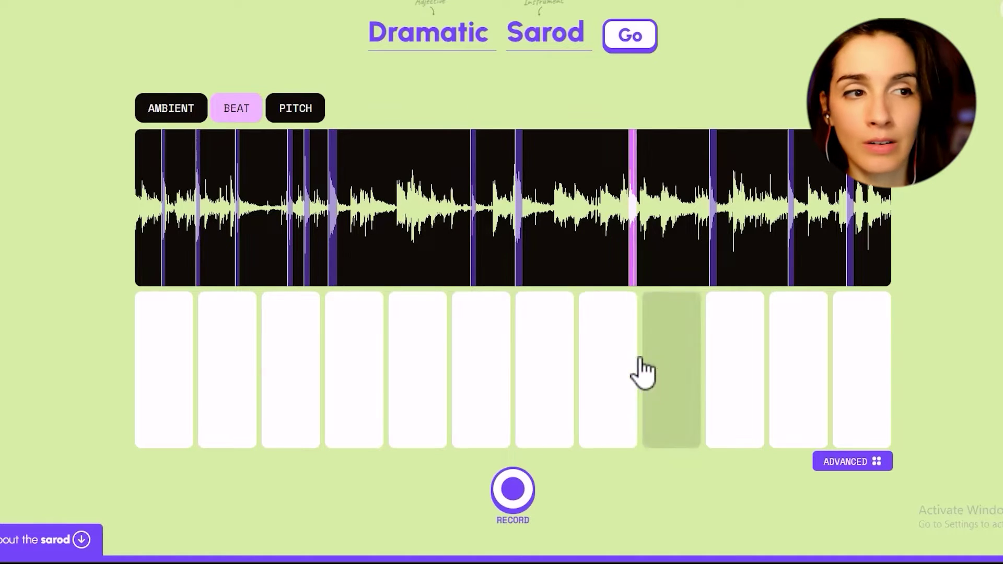
pyautogui.click(631, 375)
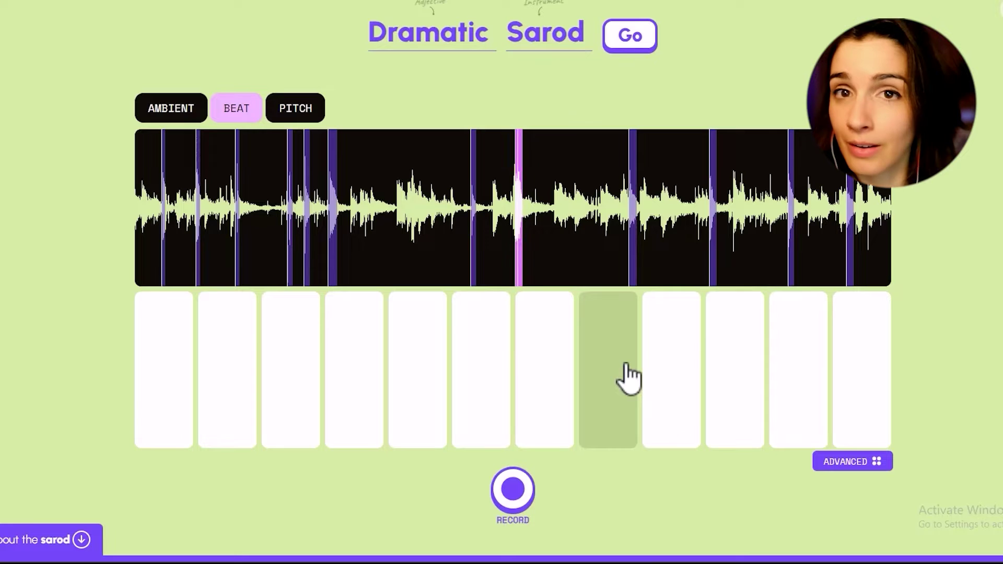
pyautogui.click(750, 376)
pyautogui.click(773, 373)
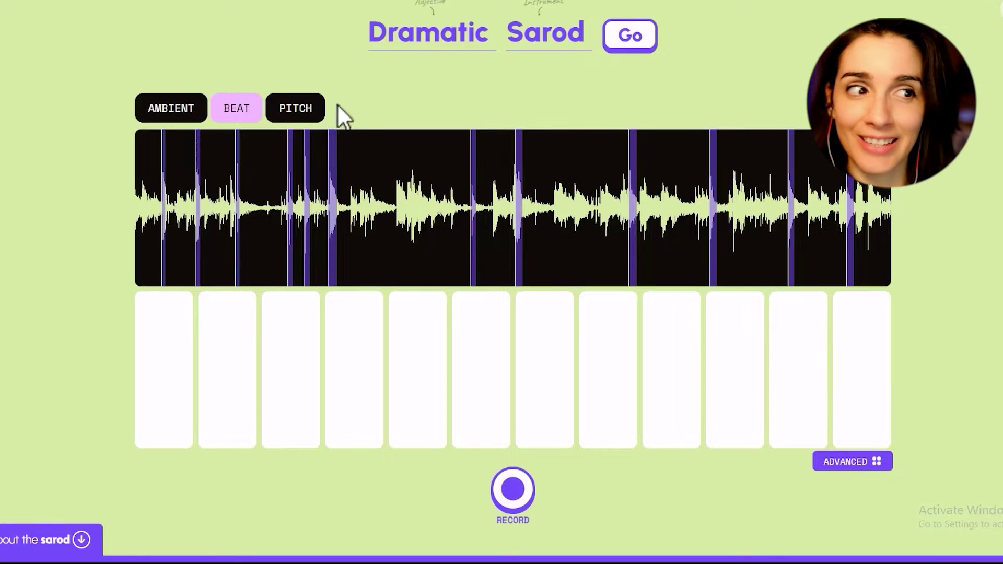
pyautogui.click(320, 112)
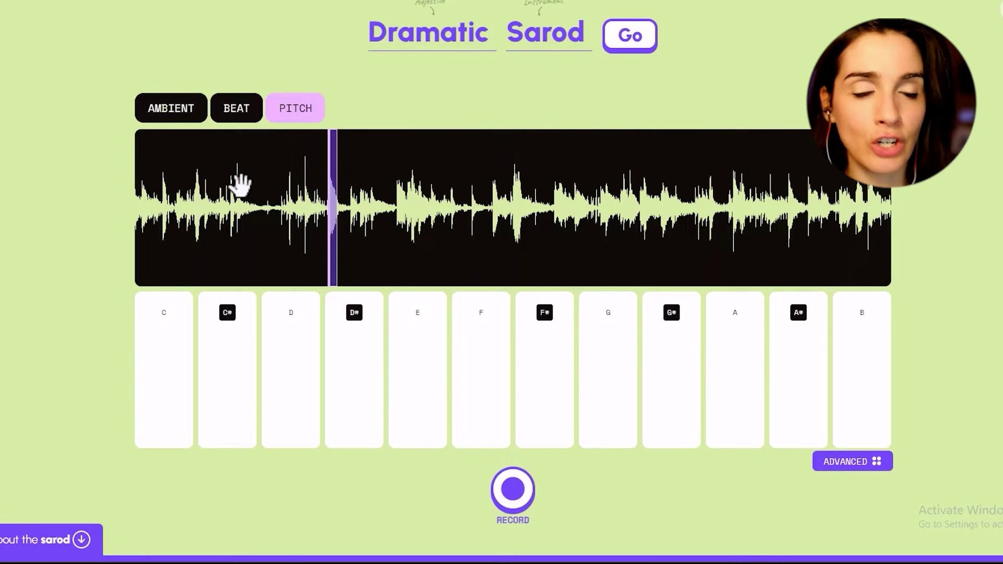
# Widen the waveform slice to the right and play it at D#, E, F, F#, G and G#
pyautogui.moveTo(337, 186); pyautogui.dragTo(393, 185)
pyautogui.click(356, 361)
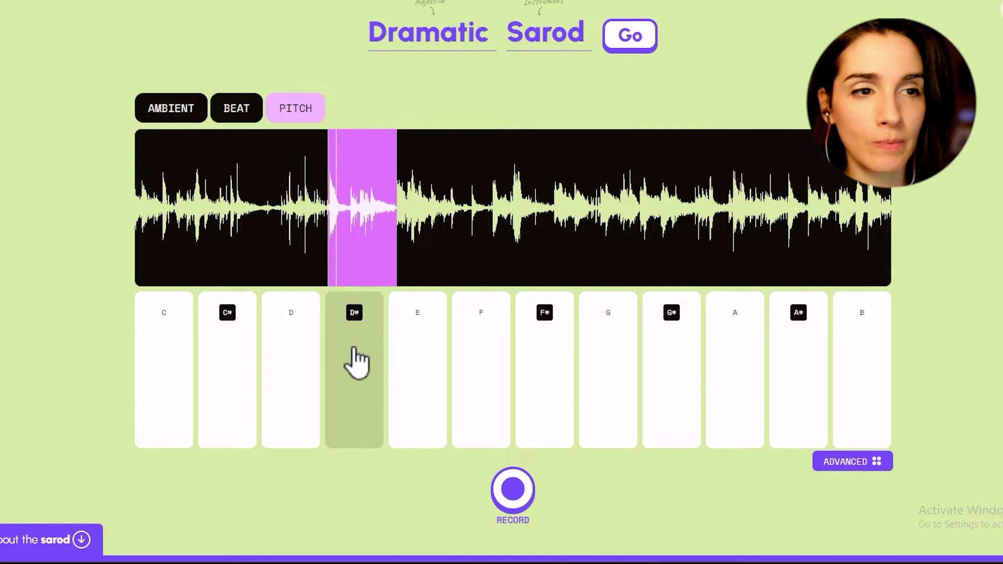
pyautogui.click(418, 366)
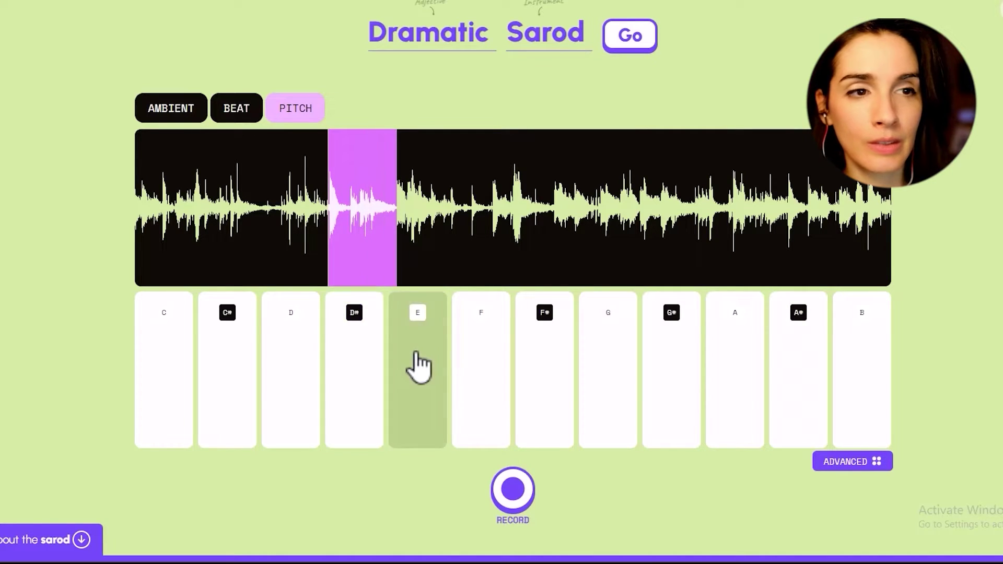
pyautogui.click(505, 361)
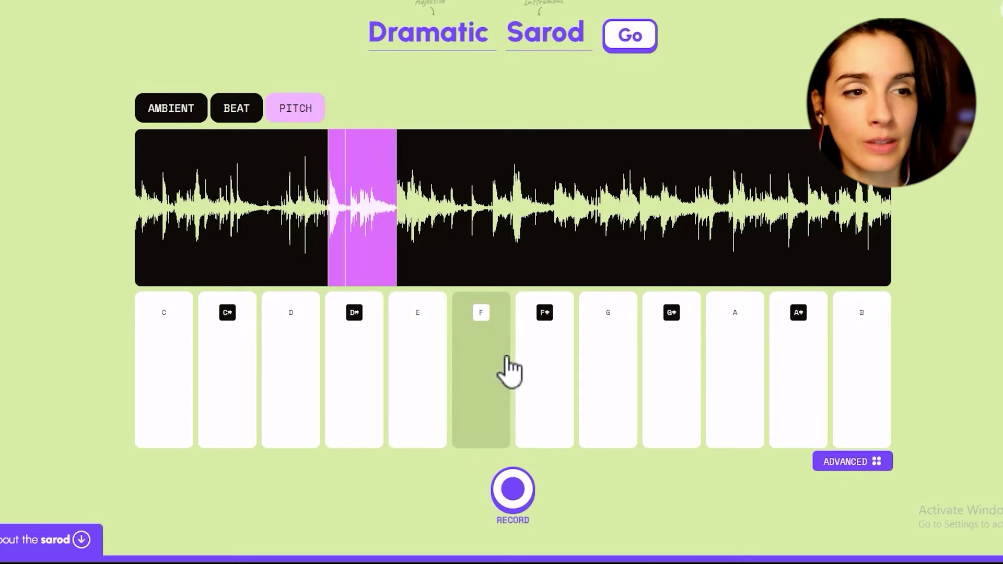
pyautogui.click(547, 368)
pyautogui.click(609, 369)
pyautogui.click(674, 368)
# Return to Ambient mode and play the second and first ambient keys
pyautogui.click(290, 116)
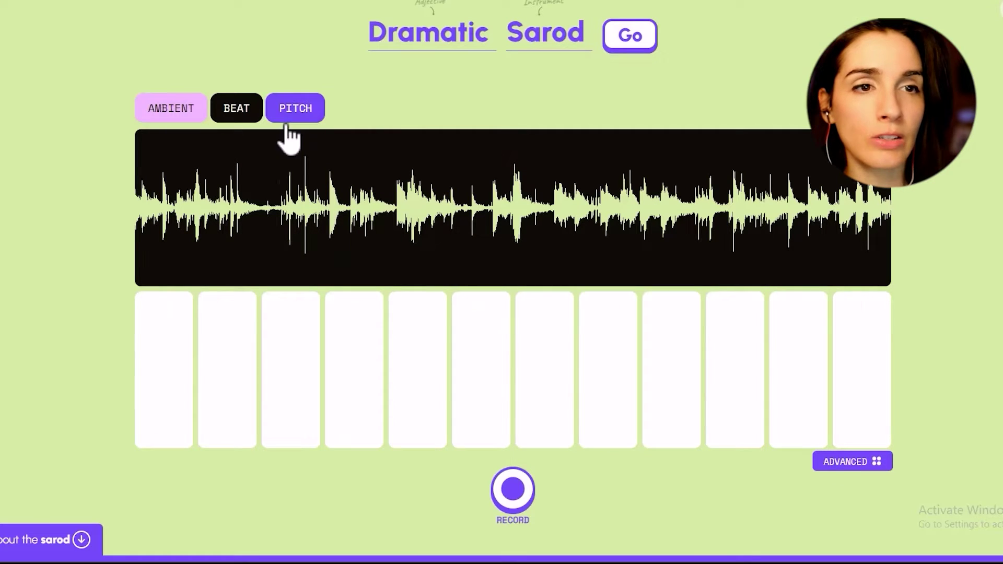
pyautogui.click(224, 381)
pyautogui.click(164, 366)
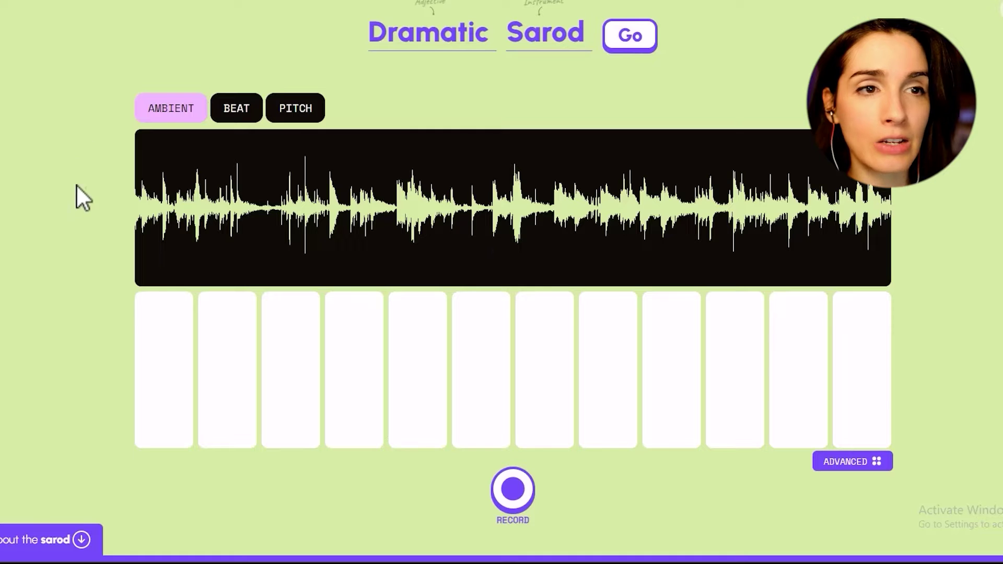
# Browse the 'About the sarod' panel, close it, and show the step sequencer grid
pyautogui.click(86, 546)
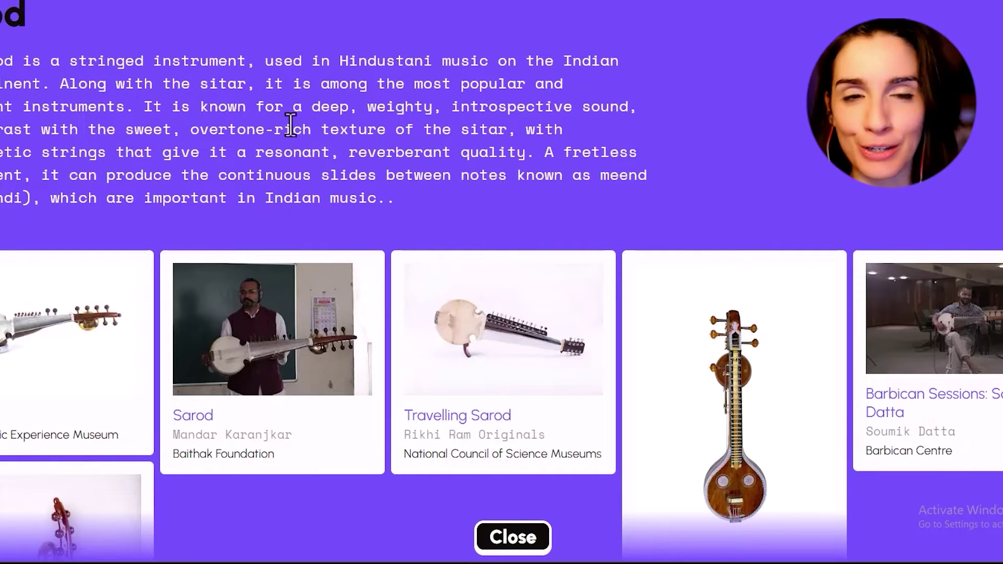
pyautogui.scroll(-6, 477, 157)
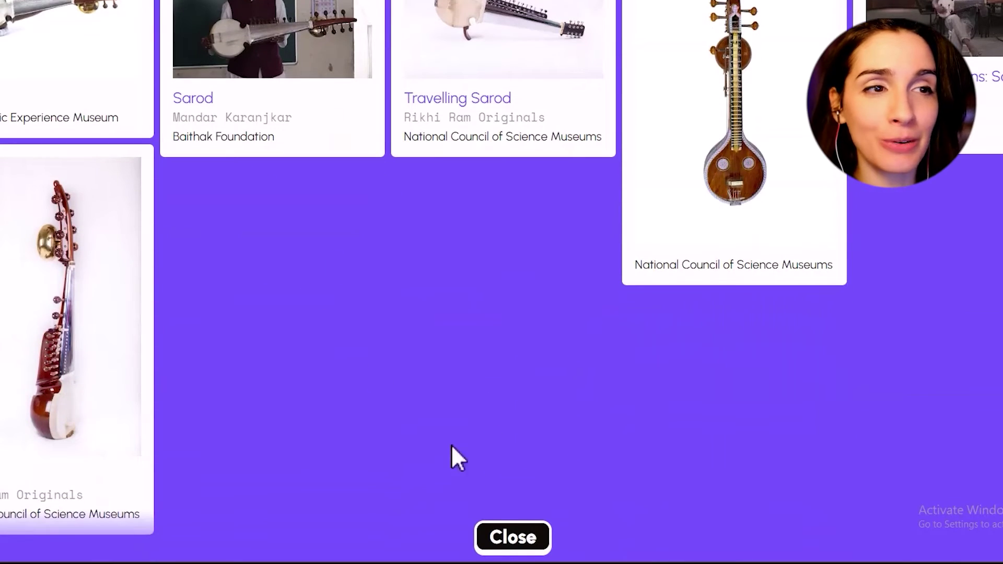
pyautogui.click(529, 546)
pyautogui.click(869, 466)
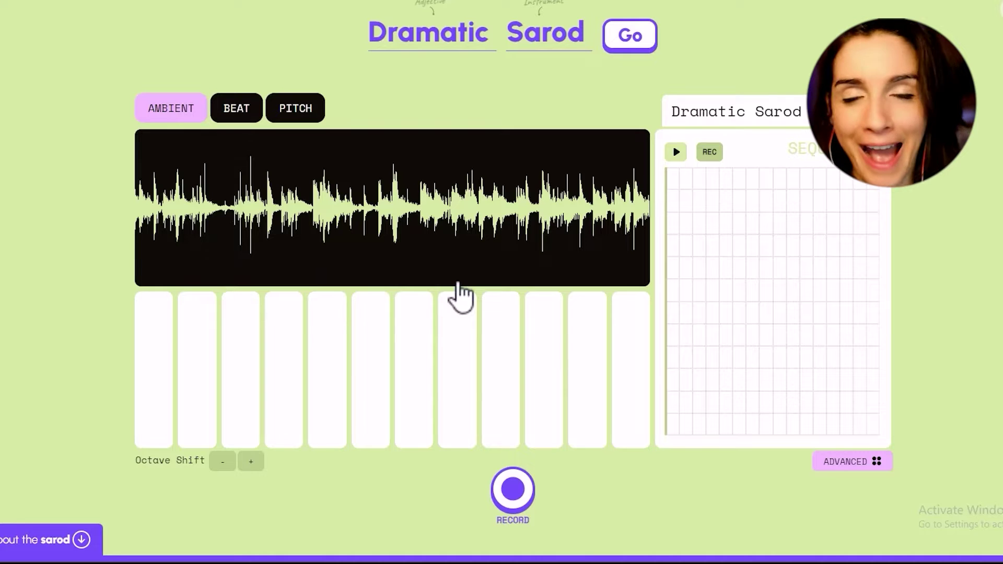
pyautogui.moveTo(694, 220)
pyautogui.mouseDown()
pyautogui.moveTo(699, 205)
pyautogui.moveTo(746, 230)
pyautogui.moveTo(737, 375)
pyautogui.moveTo(700, 256)
pyautogui.moveTo(788, 201)
pyautogui.moveTo(801, 285)
pyautogui.moveTo(724, 268)
pyautogui.moveTo(681, 233)
pyautogui.moveTo(810, 217)
pyautogui.moveTo(753, 197)
pyautogui.moveTo(736, 297)
pyautogui.moveTo(687, 242)
pyautogui.moveTo(855, 206)
pyautogui.moveTo(697, 212)
pyautogui.moveTo(680, 275)
pyautogui.moveTo(707, 305)
pyautogui.moveTo(696, 334)
pyautogui.moveTo(697, 271)
pyautogui.moveTo(189, 113)
pyautogui.moveTo(714, 250)
pyautogui.moveTo(688, 272)
pyautogui.mouseUp()
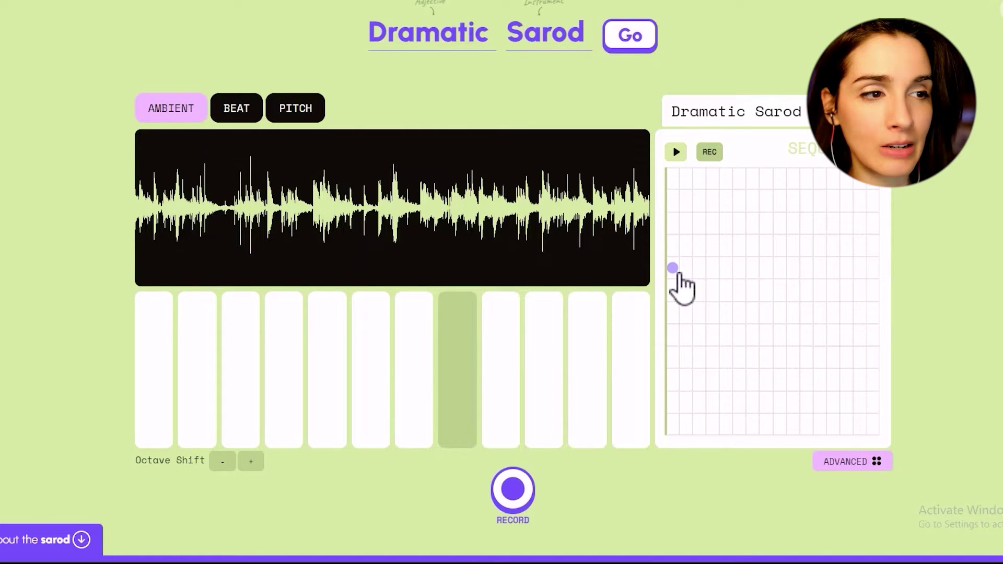
# Place notes on sequencer steps one through thirteen along a single row
pyautogui.click(679, 273)
pyautogui.click(686, 273)
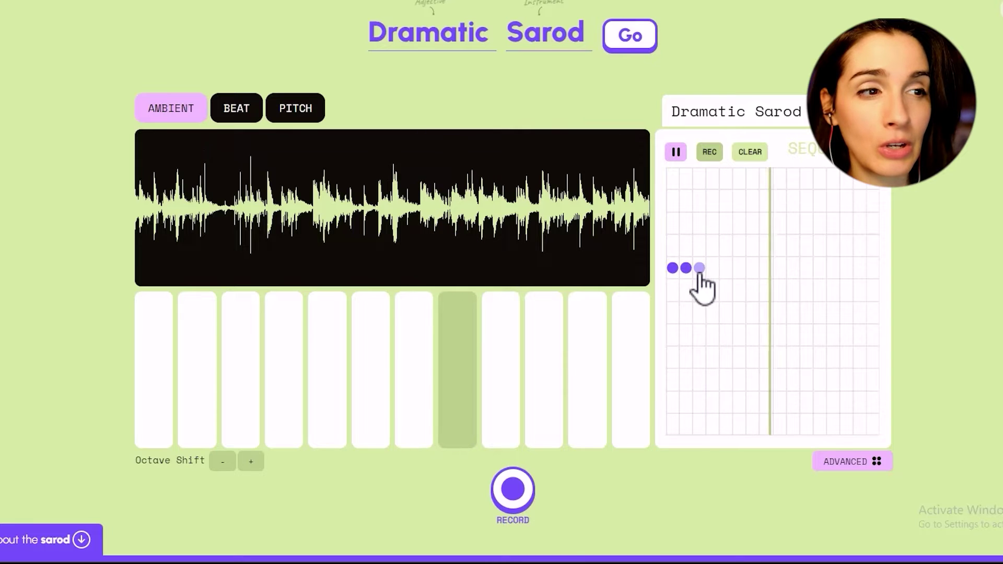
pyautogui.click(701, 273)
pyautogui.click(713, 272)
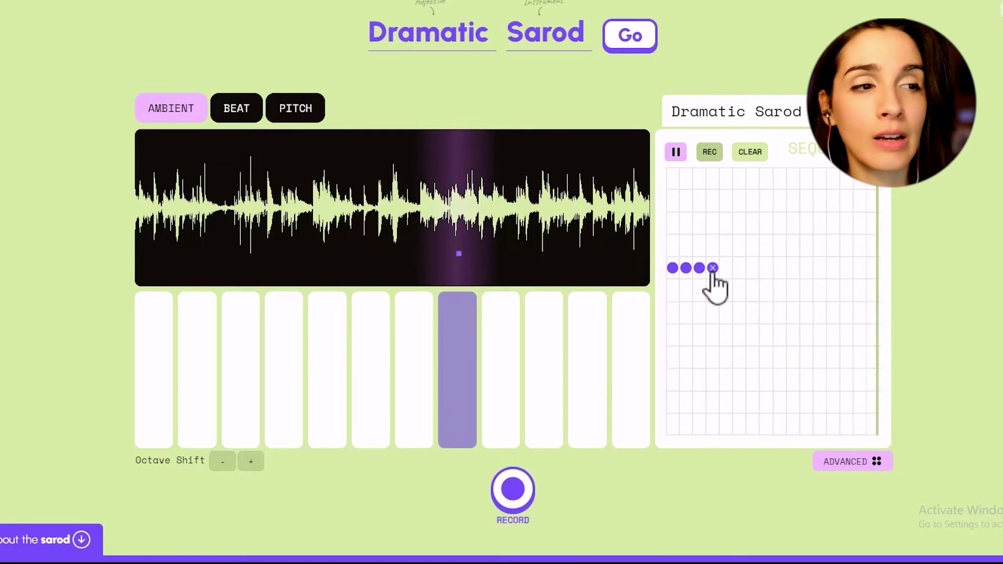
pyautogui.click(726, 272)
pyautogui.click(740, 272)
pyautogui.click(753, 272)
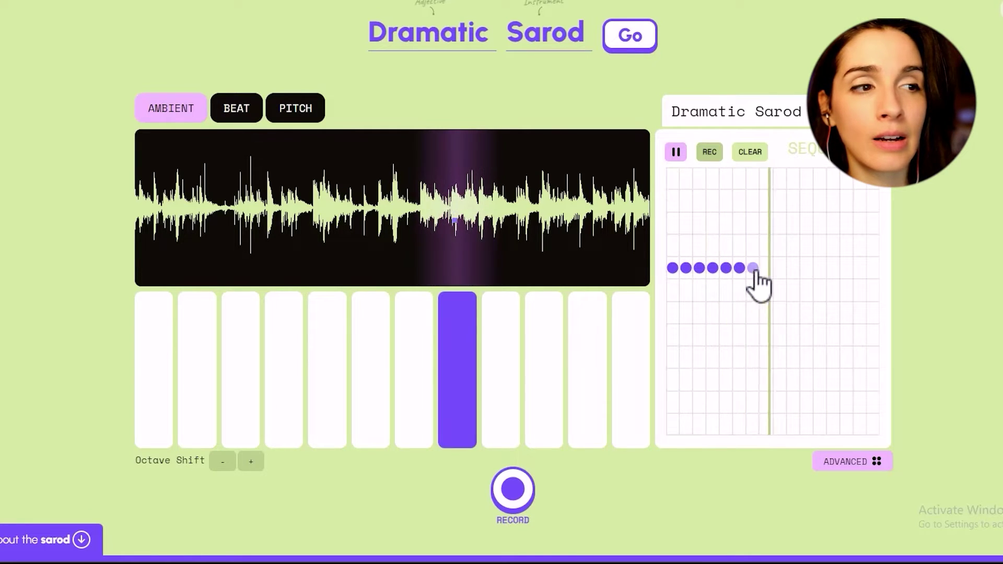
pyautogui.click(766, 272)
pyautogui.click(780, 272)
pyautogui.click(793, 273)
pyautogui.click(806, 273)
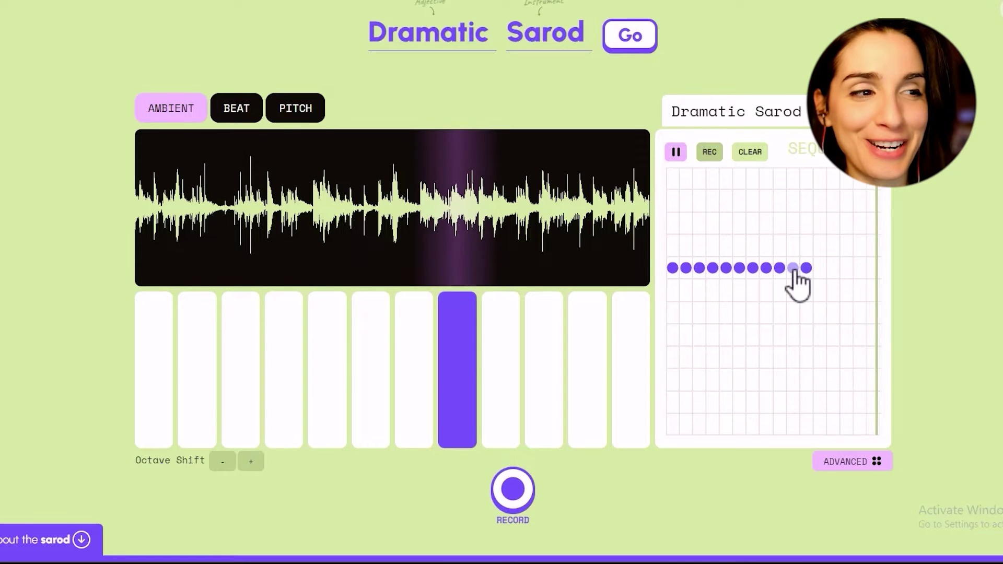
pyautogui.click(820, 273)
pyautogui.click(833, 273)
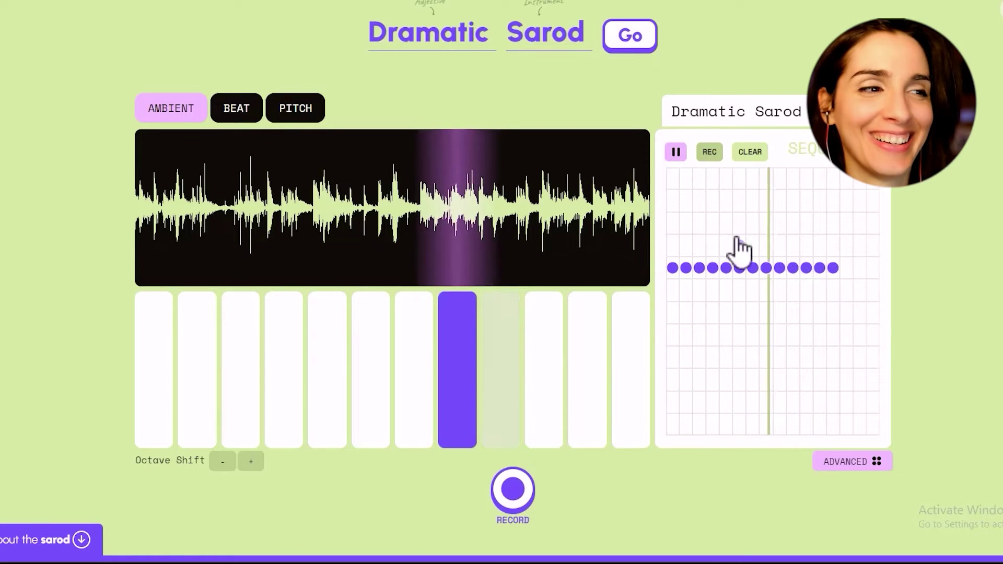
# Move the fourth-step note one row lower and switch the sarod to Beat mode
pyautogui.click(713, 269)
pyautogui.click(713, 290)
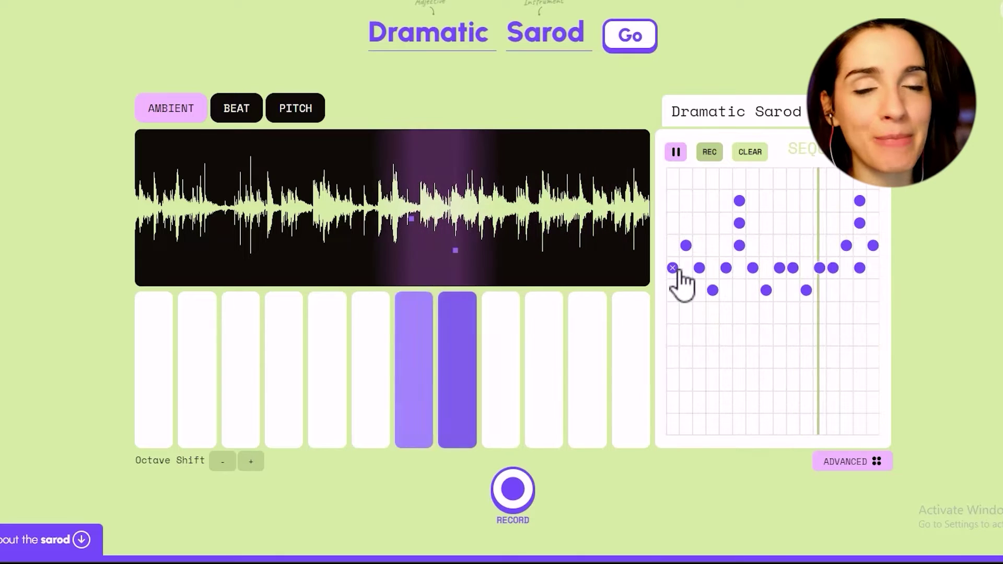
pyautogui.click(239, 118)
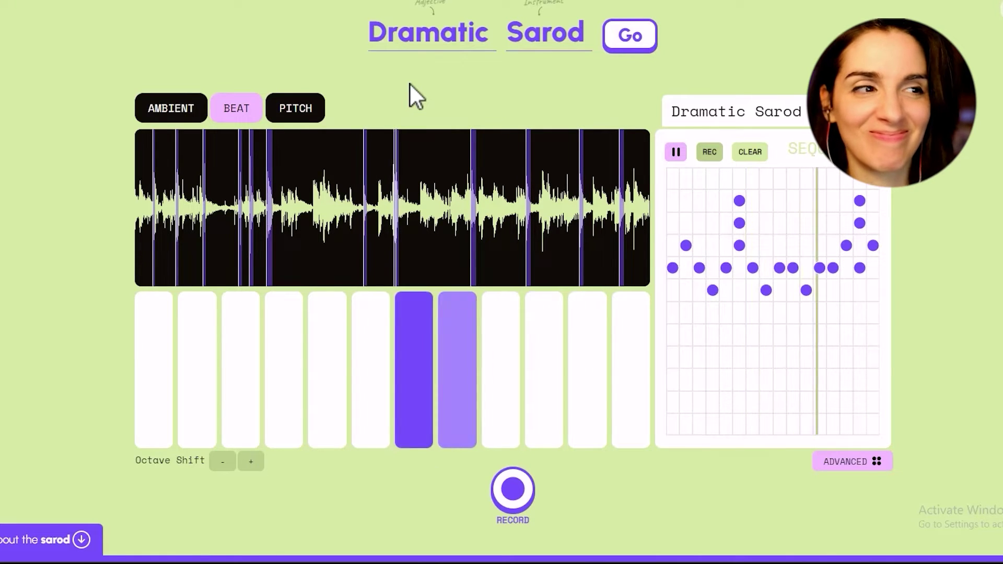
# Put the sarod in Pitch mode with C-to-B key labels and arm sequencer recording
pyautogui.click(309, 111)
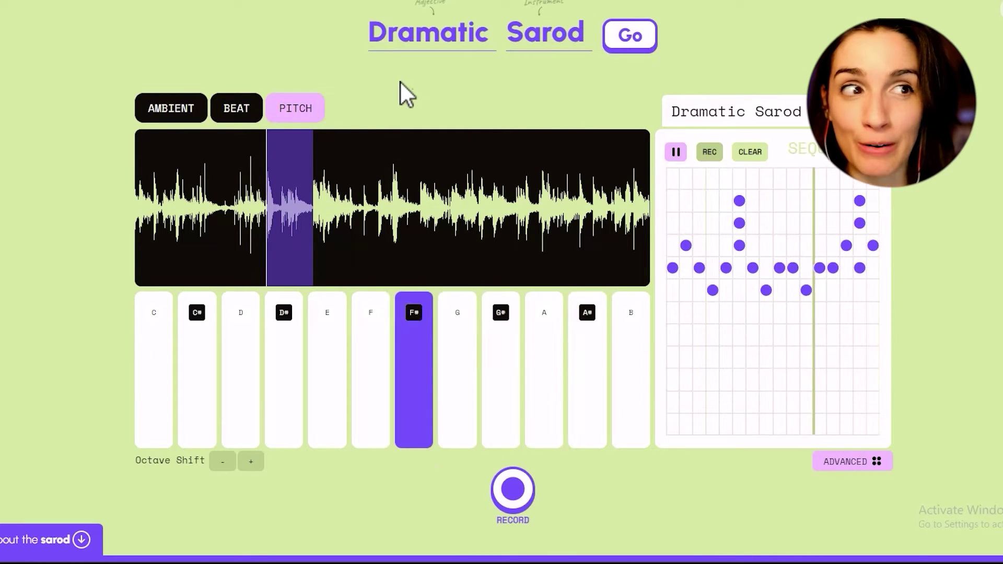
pyautogui.click(705, 153)
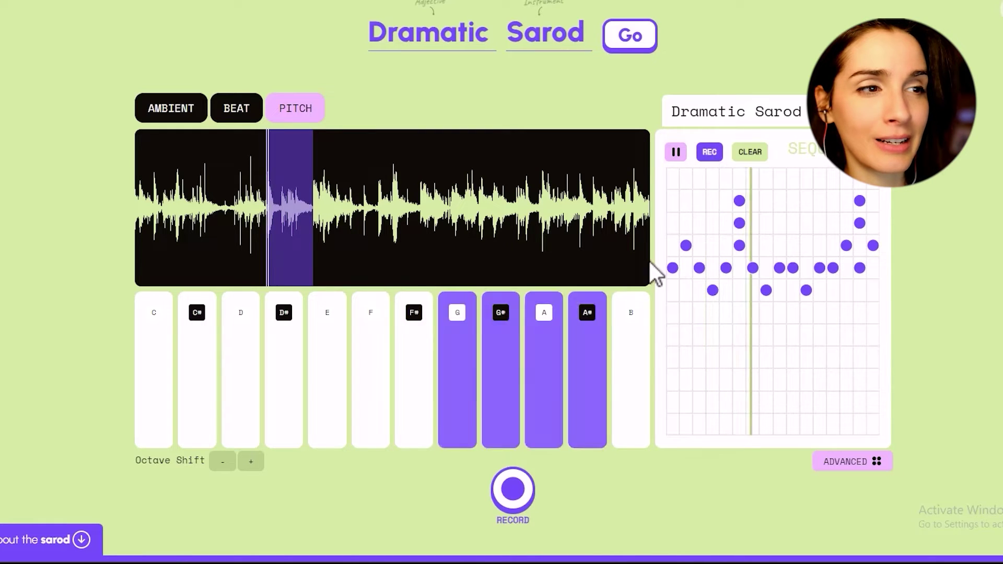
# Record a roughly 7-second sarod take, stop it, and download the recording
pyautogui.click(512, 512)
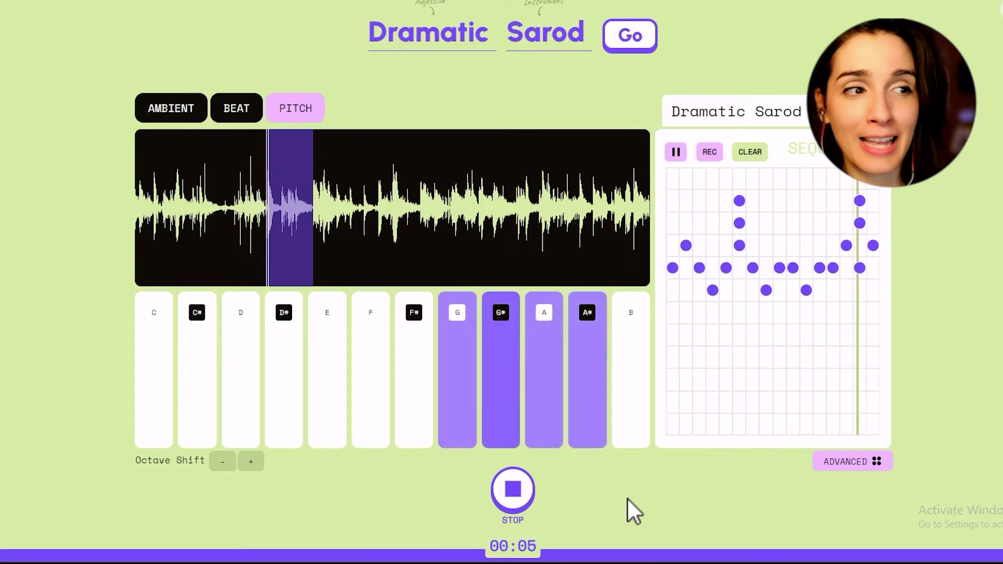
pyautogui.click(516, 499)
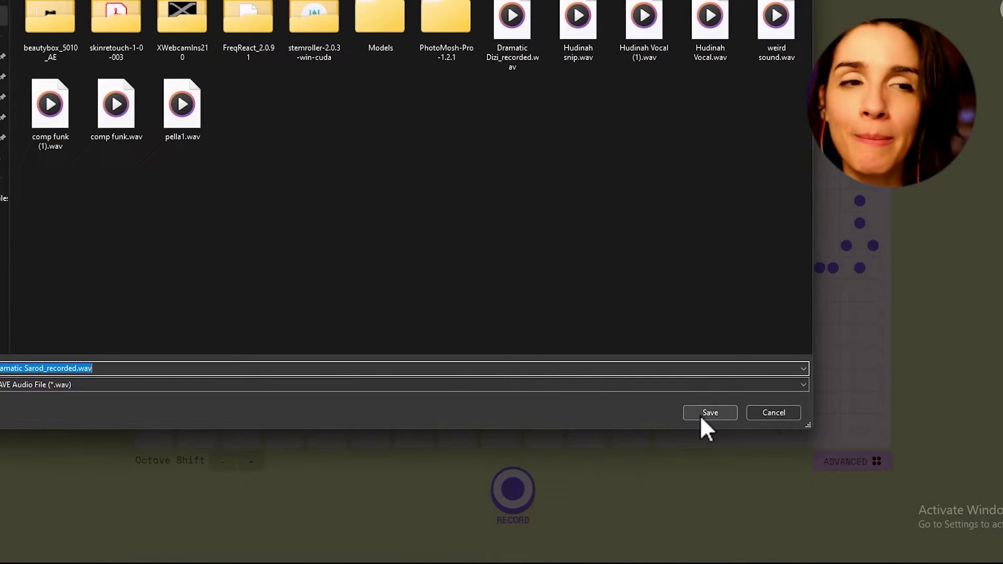
pyautogui.click(707, 413)
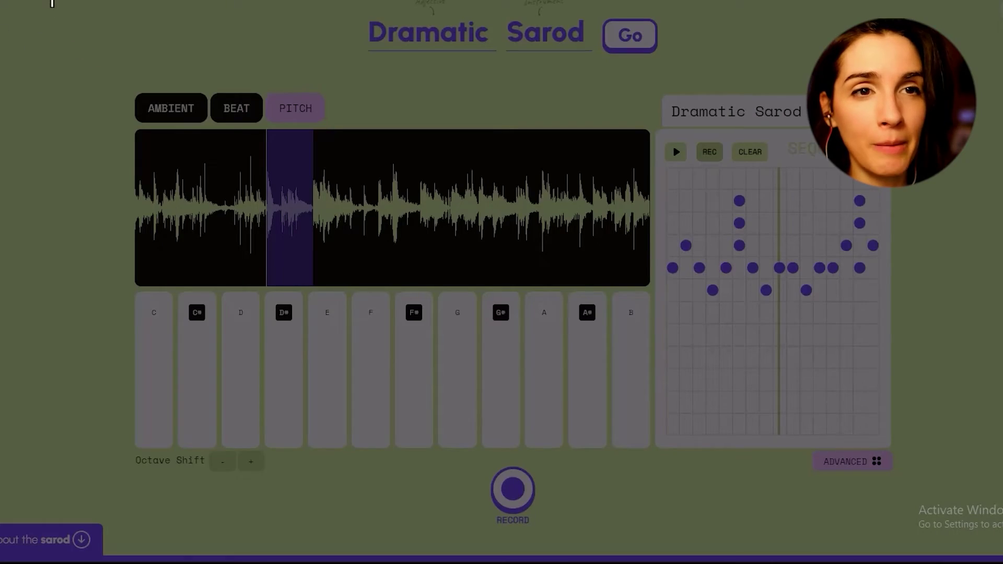
# Capture a screenshot of the whole sarod playground with its sequencer pattern
pyautogui.moveTo(52, 3); pyautogui.dragTo(943, 490)
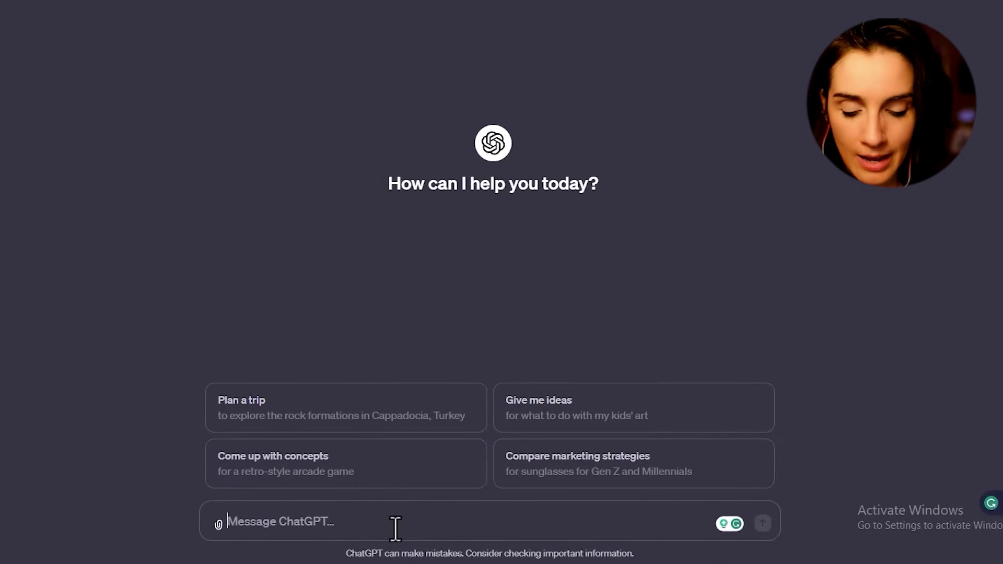
# Send ChatGPT a 'hey' message with the playground screenshot attached and read through its reply
pyautogui.write('hey')
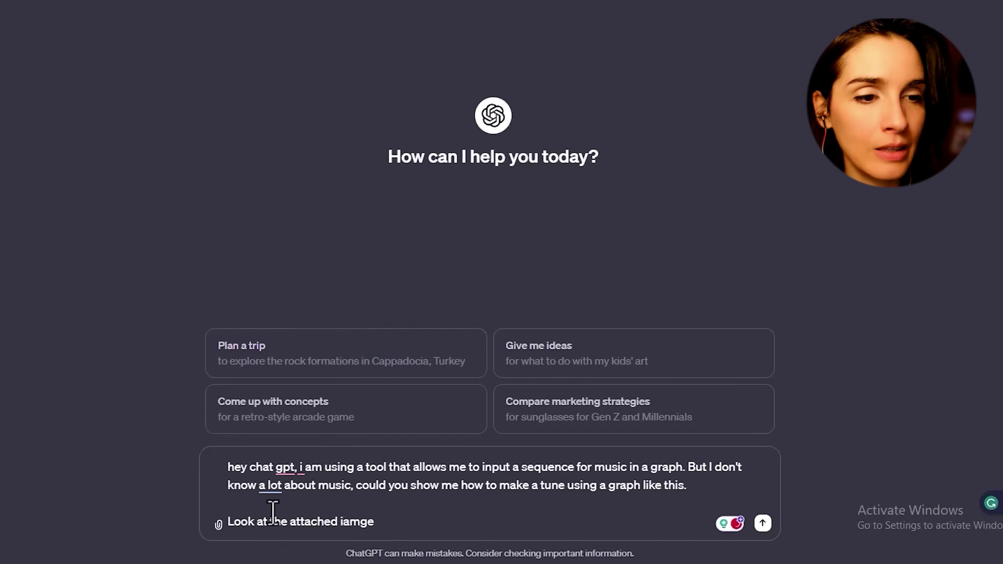
pyautogui.click(218, 524)
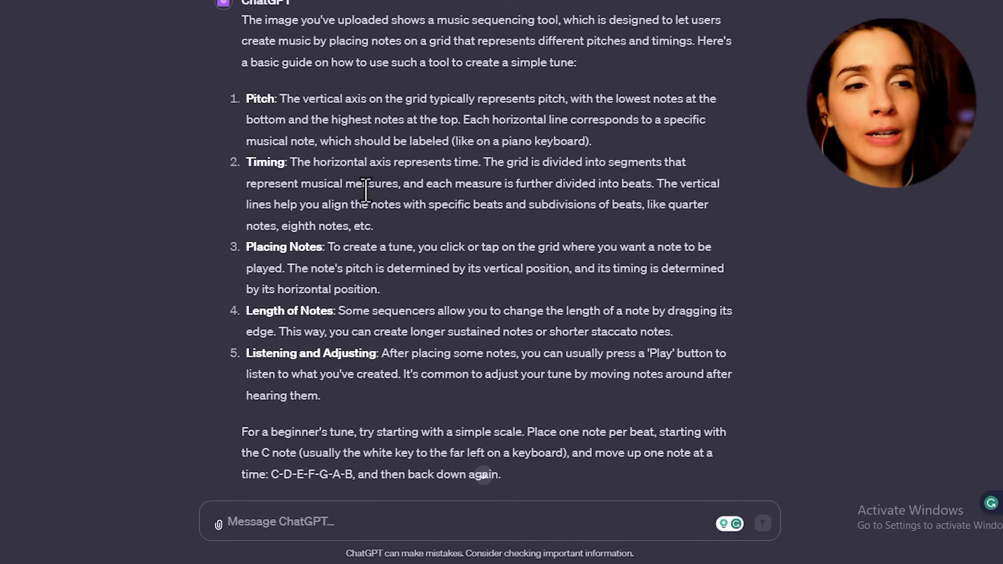
pyautogui.scroll(-3, 365, 191)
pyautogui.scroll(-1, 298, 354)
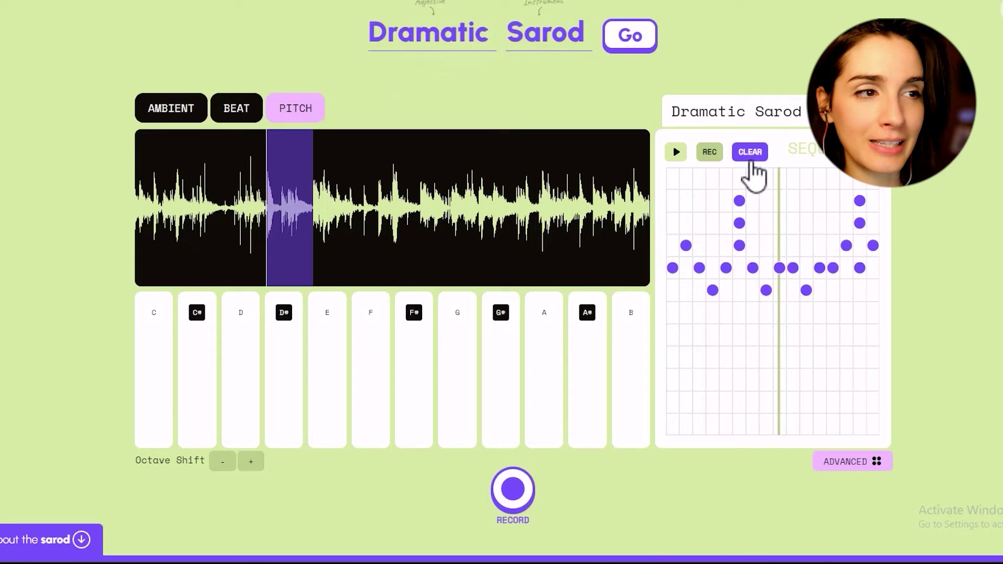
# Clear the sequencer grid, preview the C note, and switch to Ambient mode
pyautogui.click(751, 152)
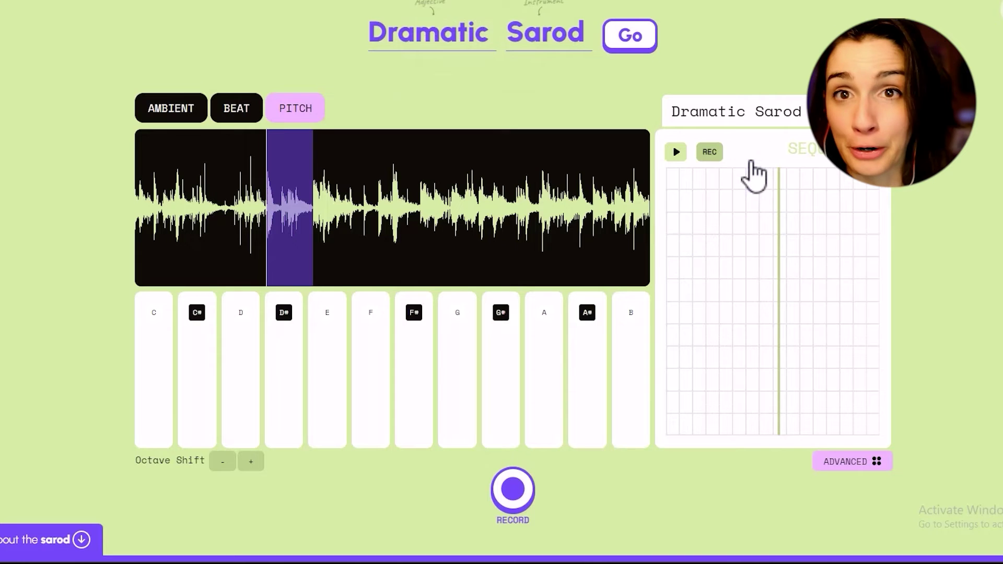
pyautogui.click(173, 366)
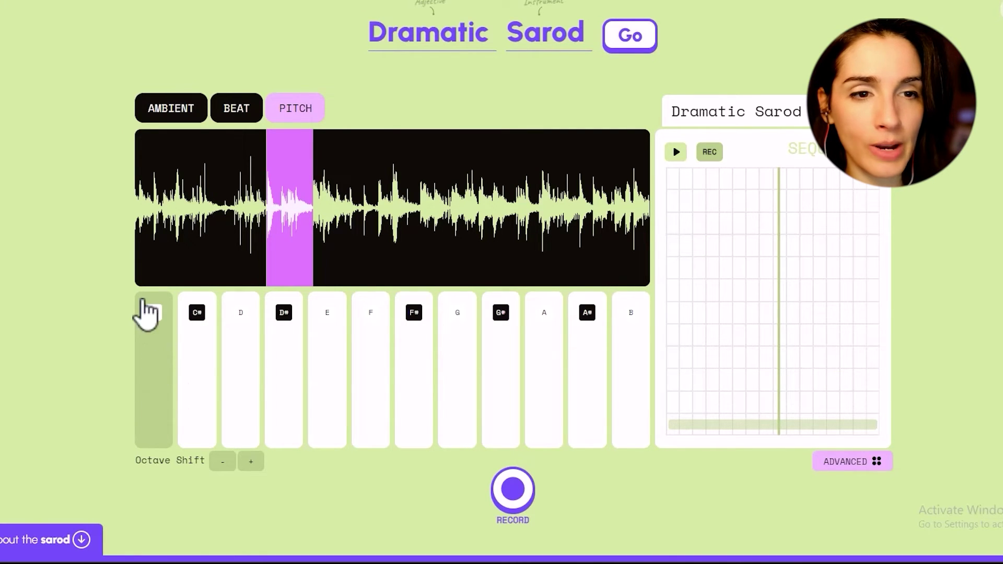
pyautogui.click(161, 116)
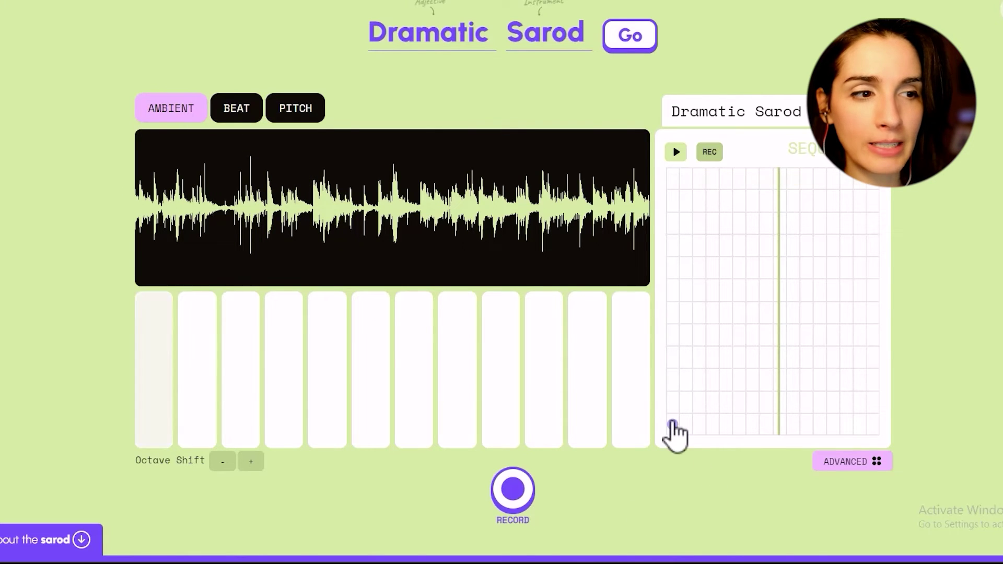
# Place a diagonal of notes climbing one row per step up to the scale's peak
pyautogui.click(686, 402)
pyautogui.click(699, 379)
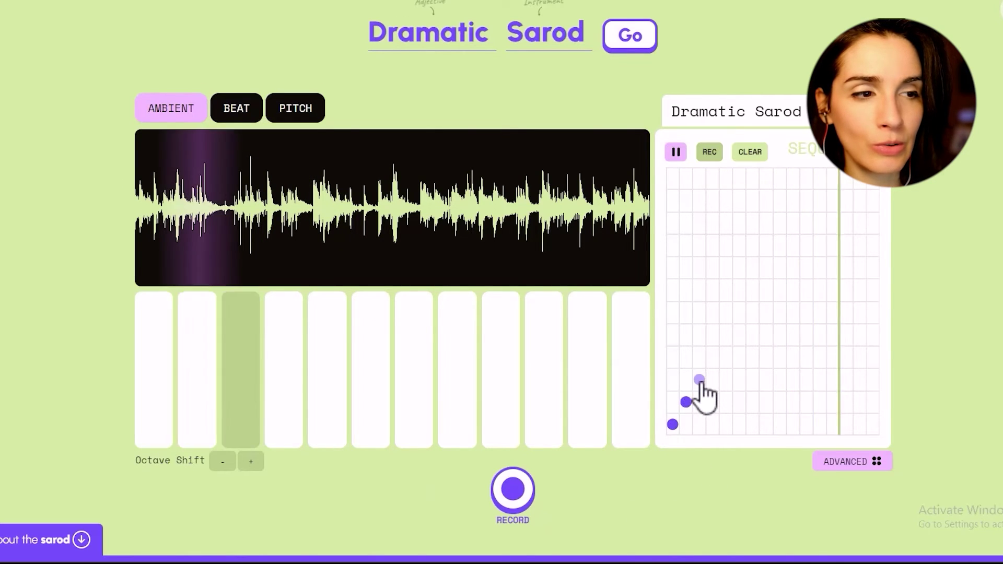
pyautogui.click(713, 357)
pyautogui.click(727, 335)
pyautogui.click(740, 312)
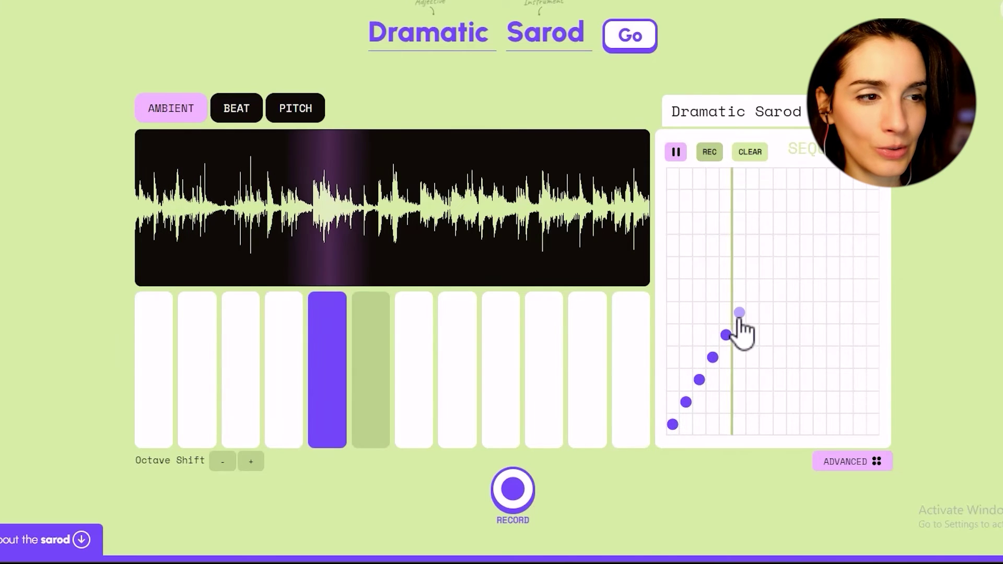
pyautogui.click(752, 290)
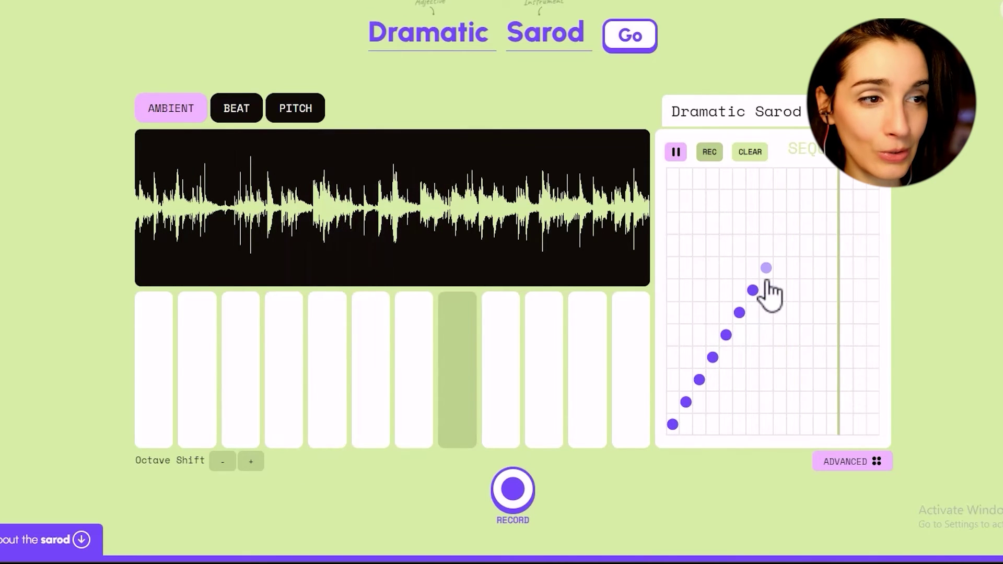
pyautogui.click(766, 268)
pyautogui.click(780, 268)
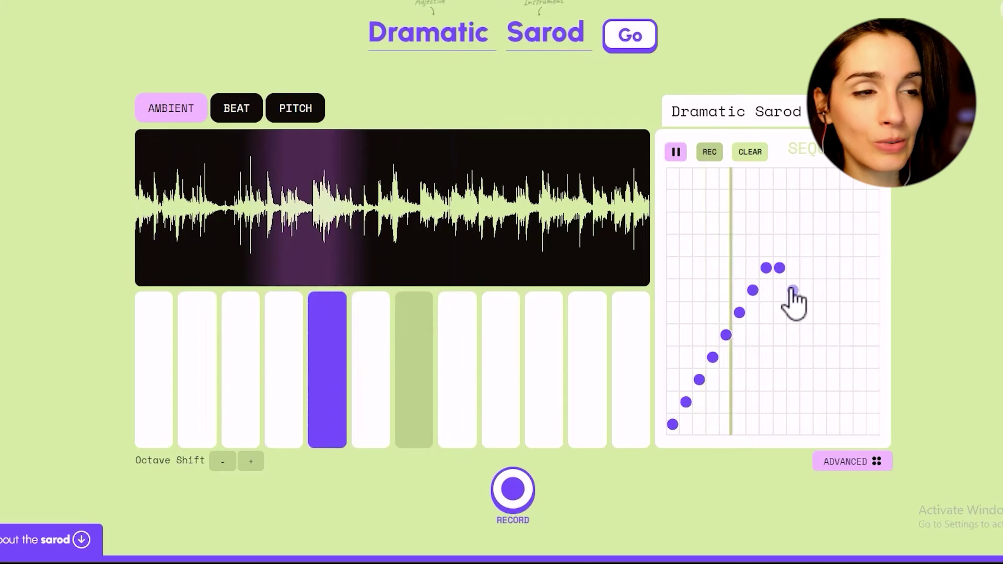
# Add descending notes one row per step back down to the bottom-right cell
pyautogui.click(793, 290)
pyautogui.click(806, 313)
pyautogui.click(819, 335)
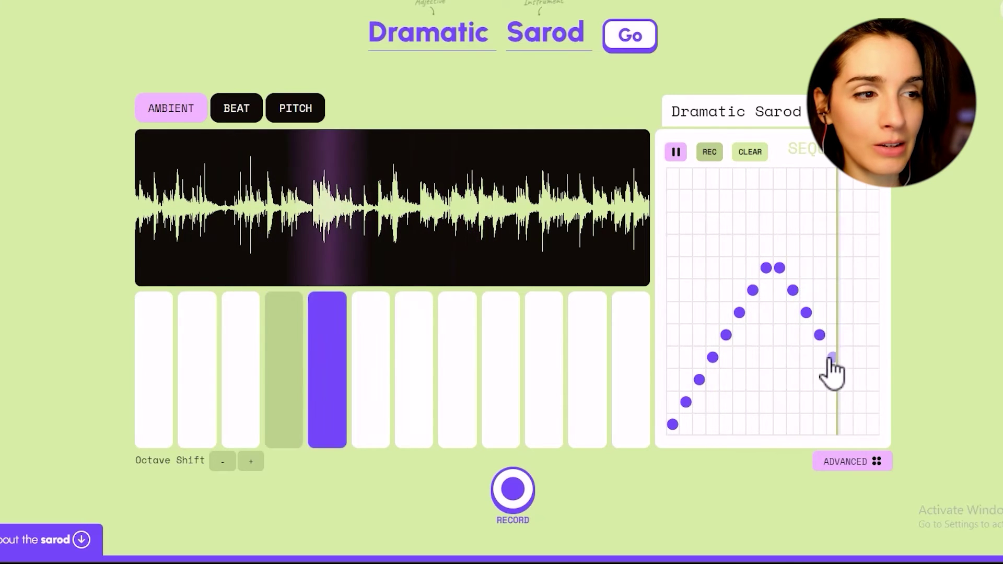
pyautogui.click(833, 357)
pyautogui.click(846, 380)
pyautogui.click(859, 401)
pyautogui.click(874, 424)
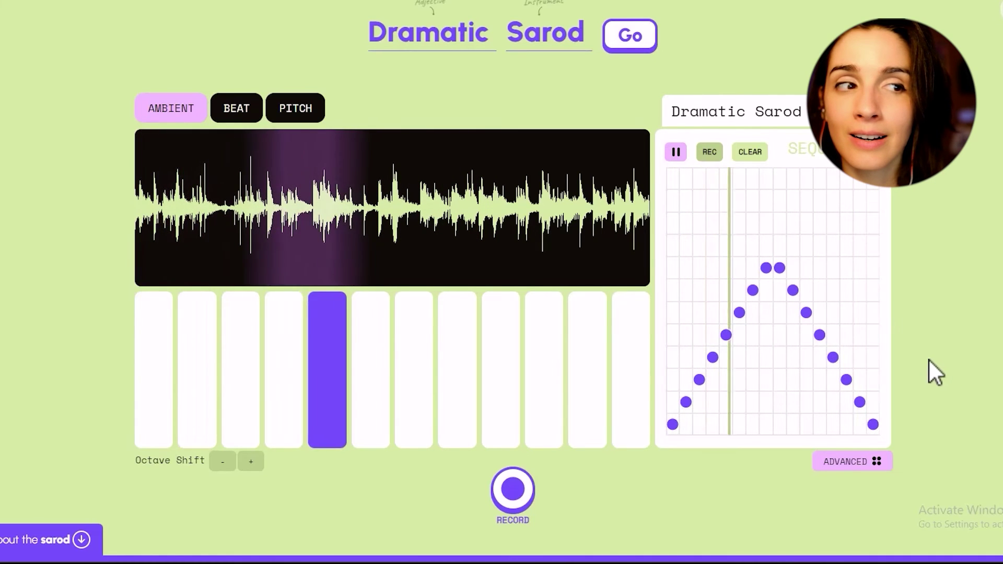
# Delete alternate notes on the rising and falling sides of the scale, then switch to Beat mode
pyautogui.click(672, 423)
pyautogui.click(672, 422)
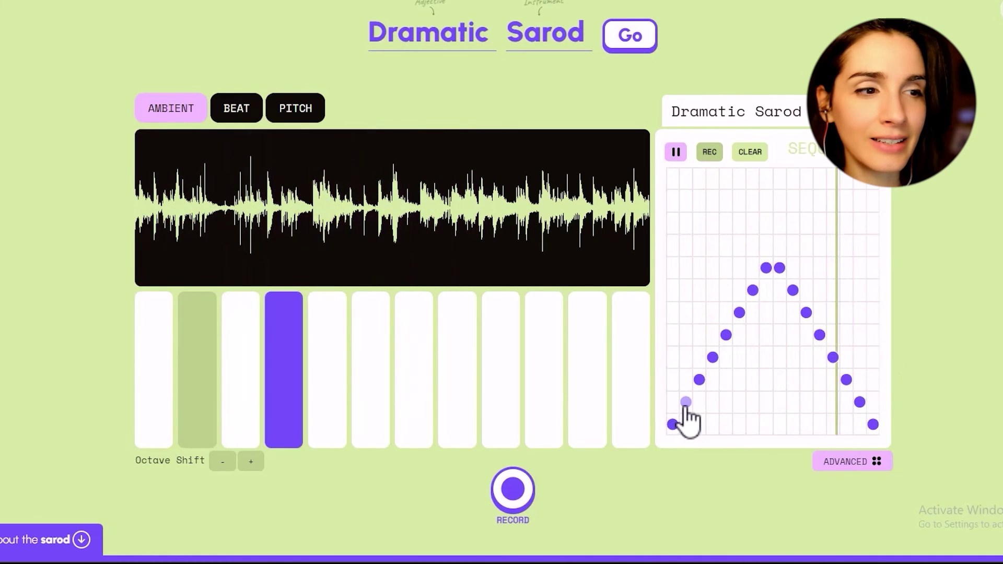
pyautogui.click(686, 402)
pyautogui.click(713, 358)
pyautogui.click(739, 312)
pyautogui.click(806, 313)
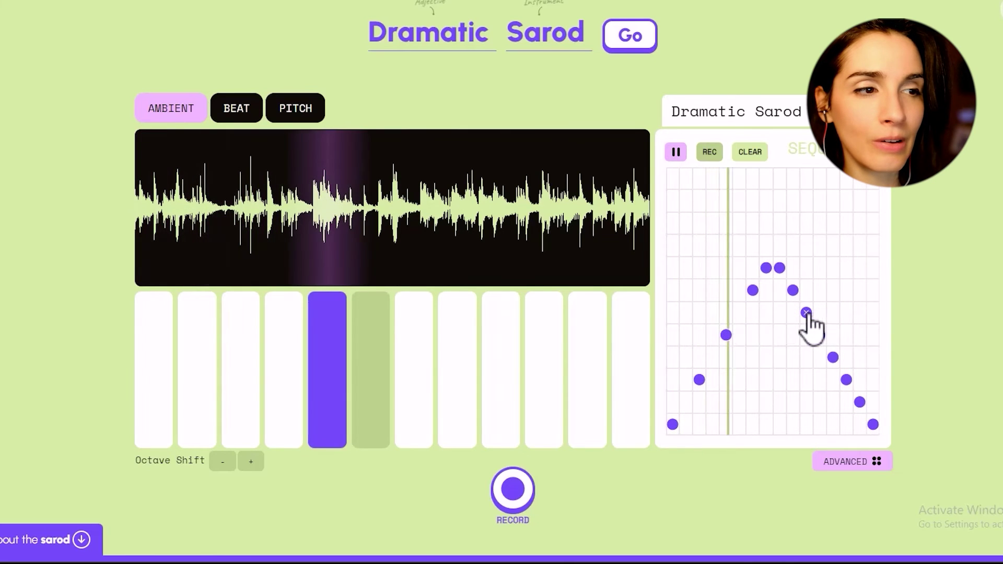
pyautogui.click(833, 357)
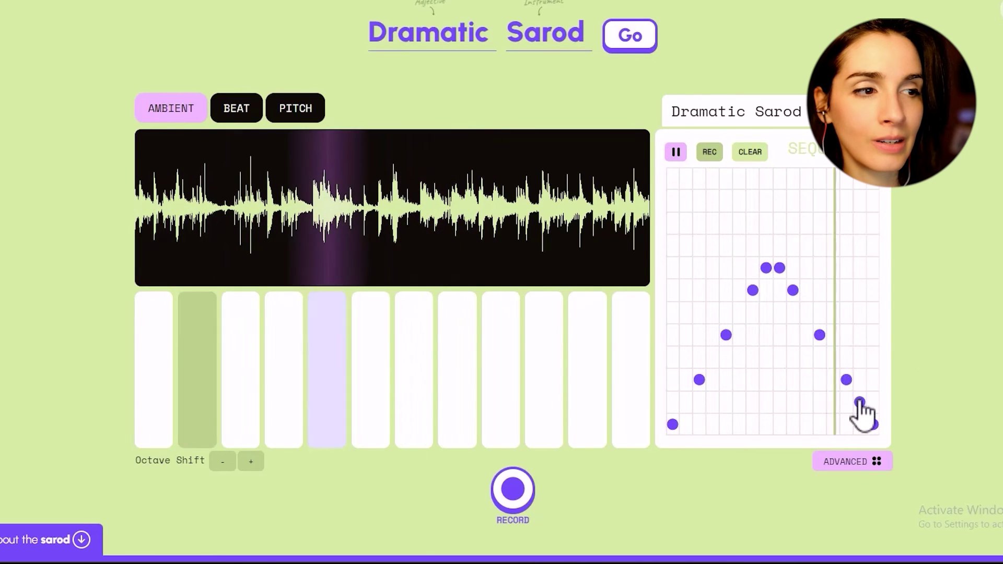
pyautogui.click(859, 402)
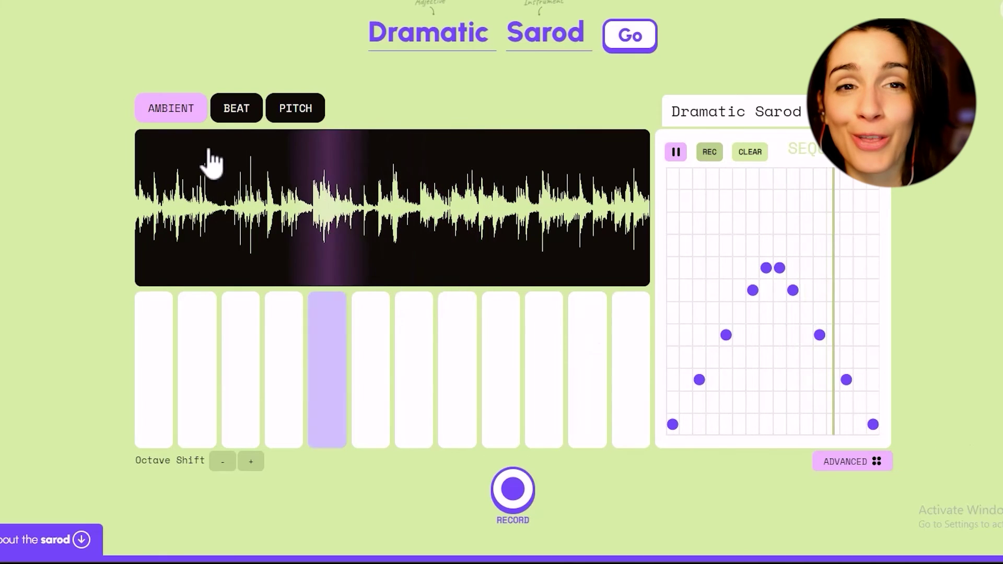
pyautogui.click(235, 123)
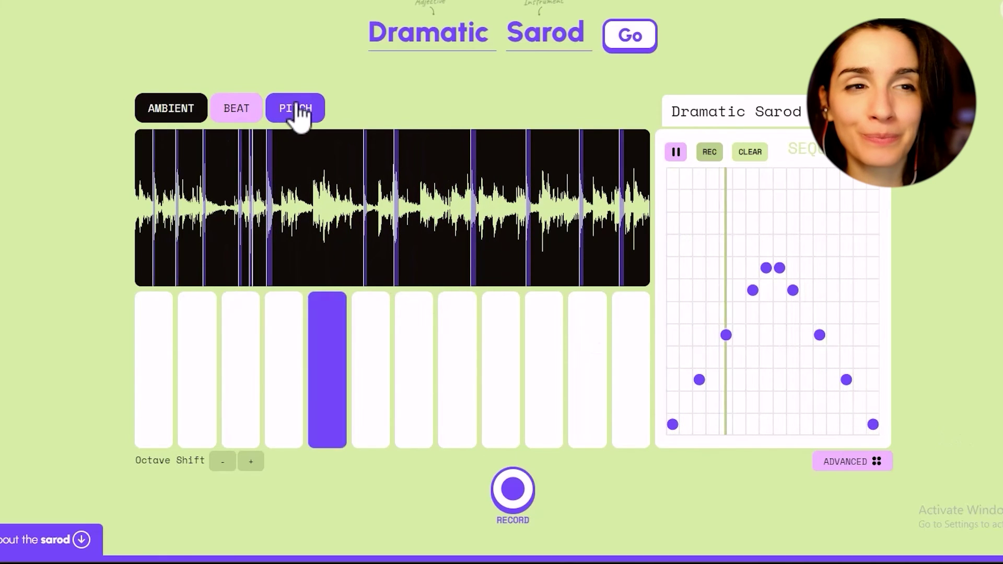